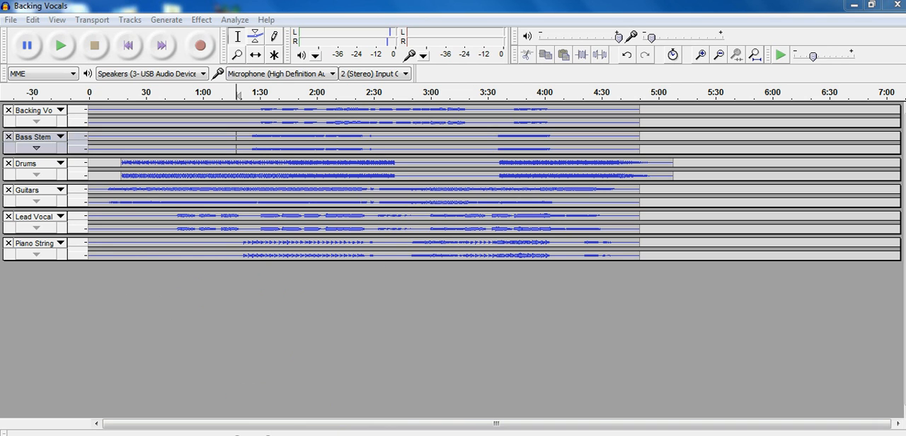
Step: Play back the mix from about 1:17 to hear how the drums line up, and stop it
{"action": "left_click", "coordinate": [362, 392]}
{"action": "key", "text": "space"}
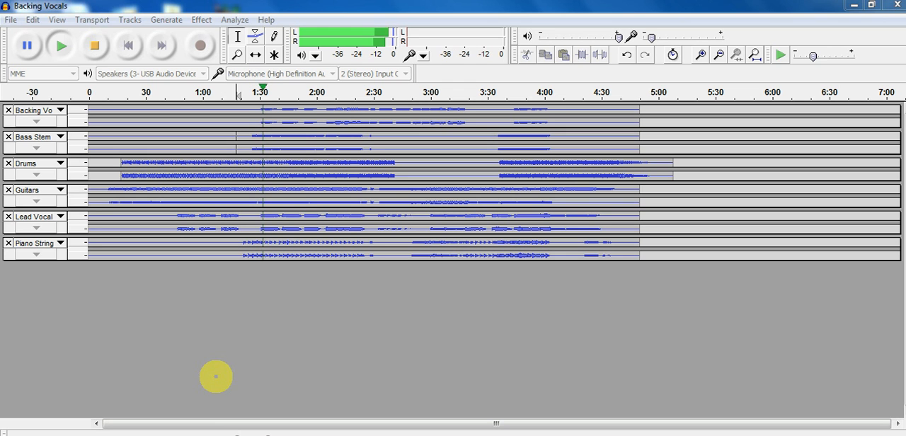
{"action": "left_click", "coordinate": [95, 45]}
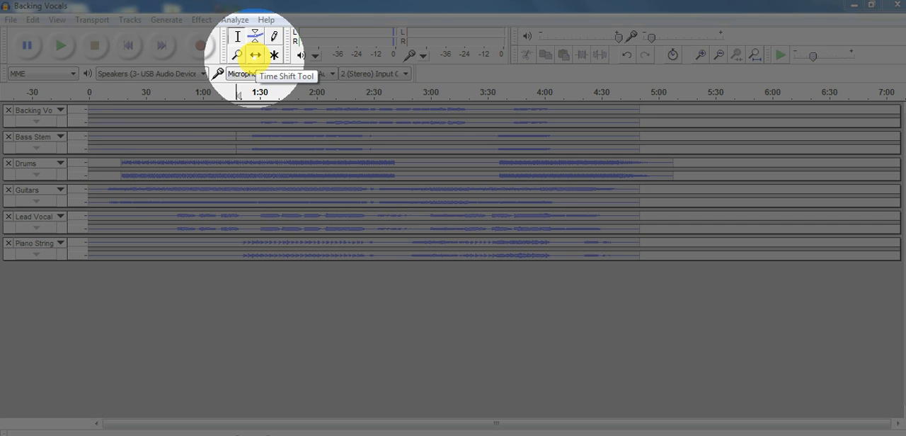
Step: Move the Drums track back to the start of the timeline with the Time Shift Tool and check its timing by playing the mix
{"action": "left_click", "coordinate": [254, 55]}
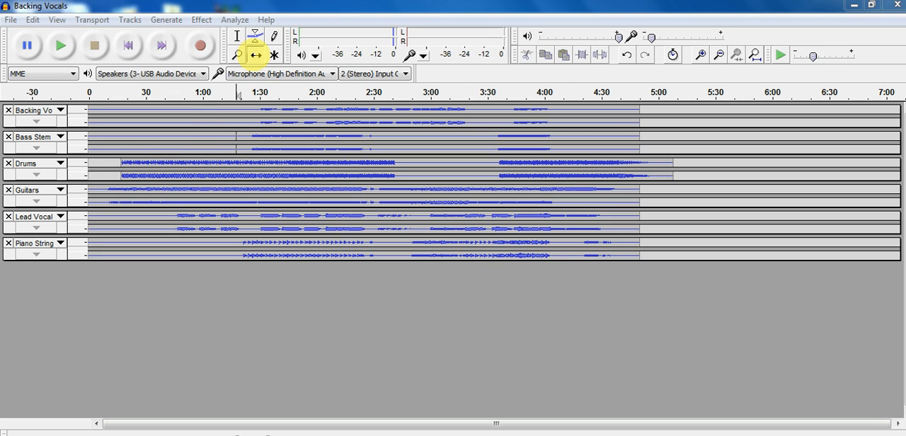
{"action": "left_click", "coordinate": [255, 55]}
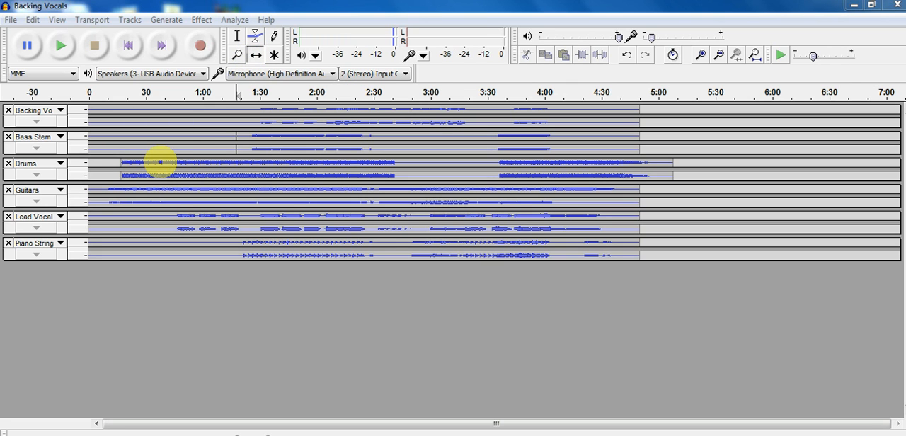
{"action": "left_click_drag", "start_coordinate": [160, 163], "coordinate": [131, 163]}
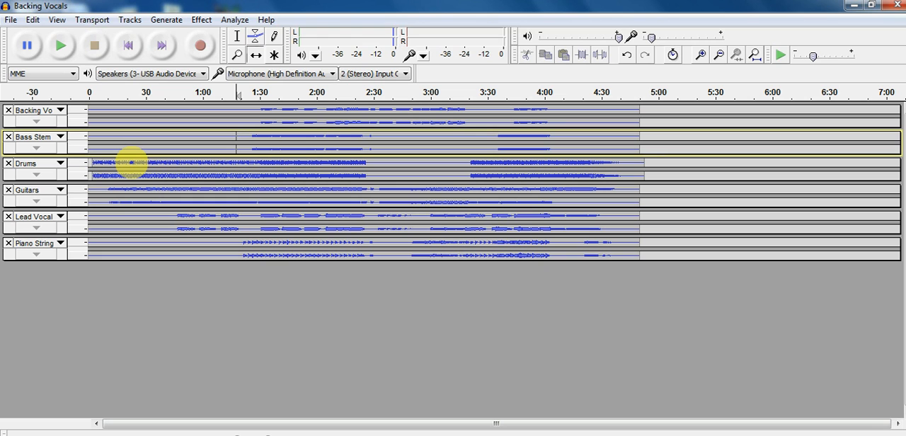
{"action": "left_click_drag", "start_coordinate": [131, 163], "coordinate": [131, 163]}
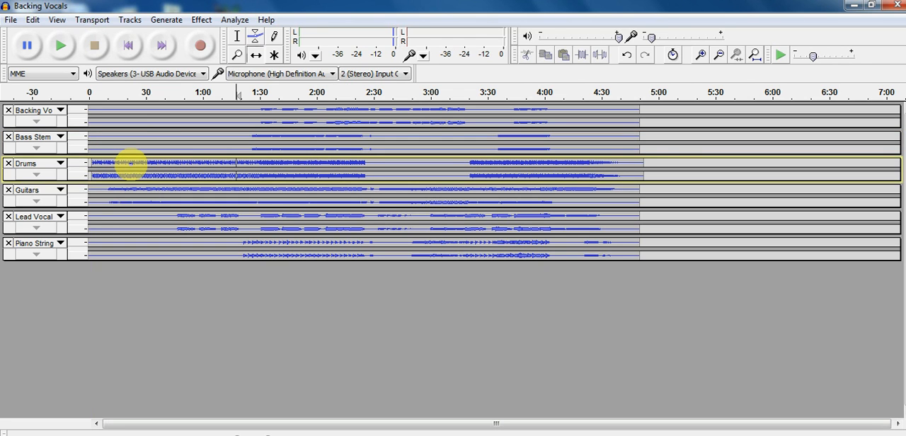
{"action": "left_click_drag", "start_coordinate": [130, 163], "coordinate": [127, 161]}
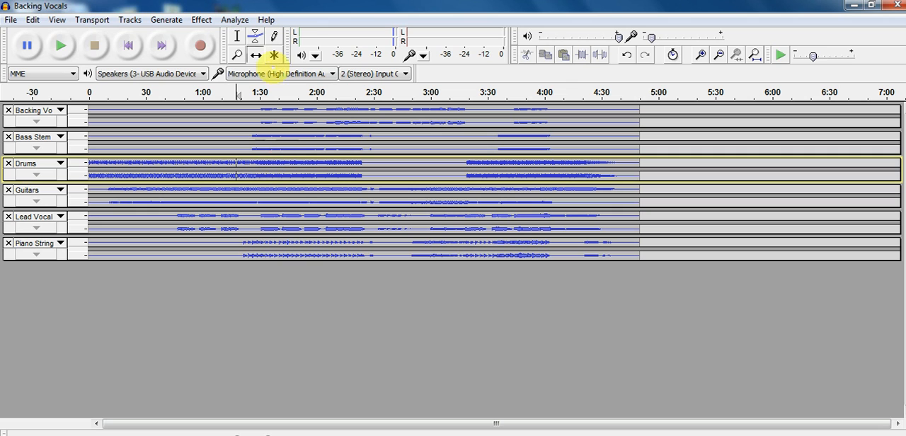
{"action": "left_click", "coordinate": [61, 45]}
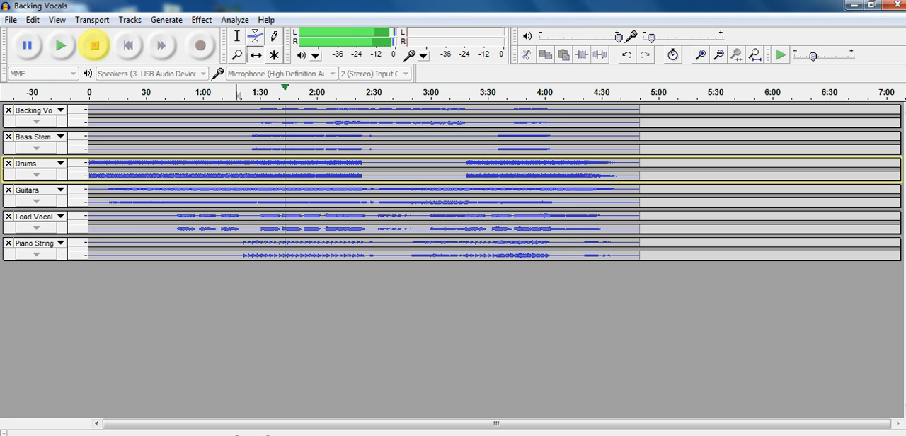
{"action": "left_click", "coordinate": [94, 46]}
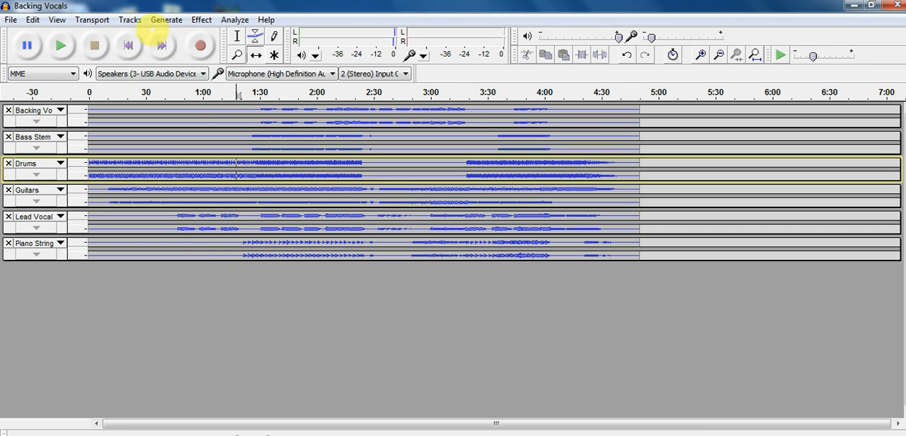
Step: Add a new stereo track to the project
{"action": "left_click", "coordinate": [129, 18]}
{"action": "mouse_move", "coordinate": [134, 33]}
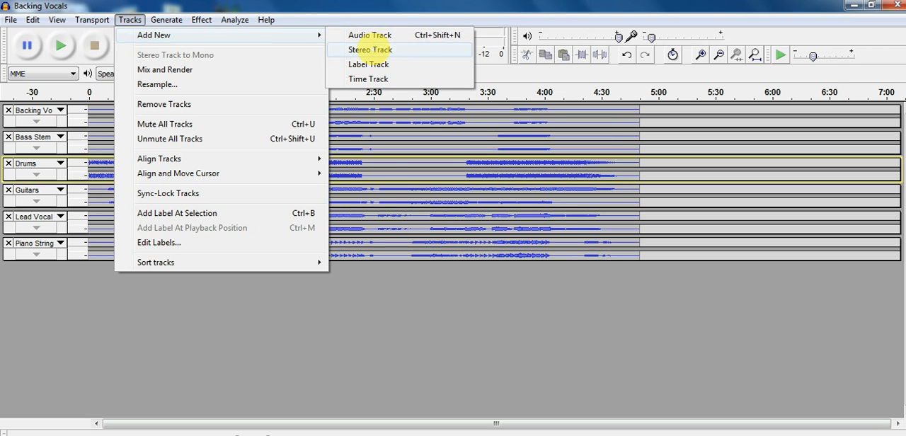
{"action": "left_click", "coordinate": [369, 49]}
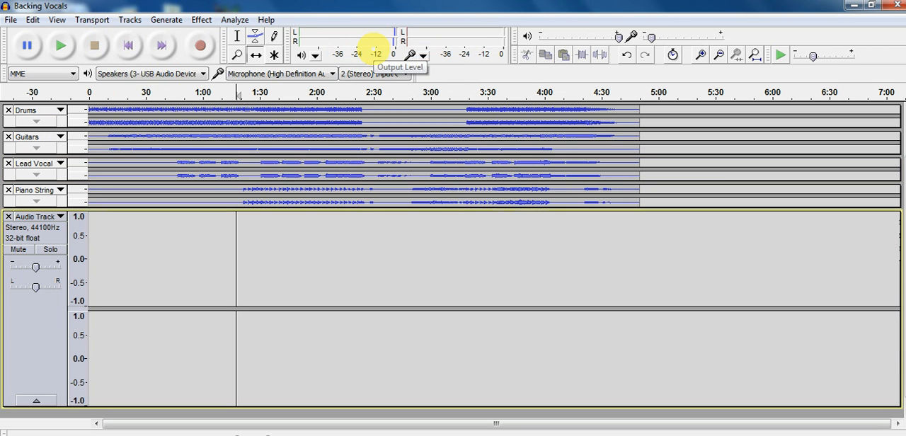
Step: Return the cursor to the start of the timeline and record about 30 seconds of microphone audio along with the mix
{"action": "key", "text": "Left"}
{"action": "key", "text": "Left"}
{"action": "key", "text": "Left"}
{"action": "key", "text": "Left"}
{"action": "key", "text": "Left"}
{"action": "key", "text": "Left"}
{"action": "key", "text": "Left"}
{"action": "key", "text": "Left"}
{"action": "key", "text": "Left"}
{"action": "key", "text": "Left"}
{"action": "key", "text": "Left"}
{"action": "key", "text": "Left"}
{"action": "key", "text": "Left"}
{"action": "key", "text": "Left"}
{"action": "key", "text": "Left"}
{"action": "key", "text": "Left"}
{"action": "key", "text": "Left"}
{"action": "key", "text": "Left"}
{"action": "key", "text": "Left"}
{"action": "key", "text": "Left"}
{"action": "key", "text": "Left"}
{"action": "key", "text": "Left"}
{"action": "key", "text": "Left"}
{"action": "key", "text": "Left"}
{"action": "key", "text": "Left"}
{"action": "key", "text": "Left"}
{"action": "key", "text": "Left"}
{"action": "key", "text": "Left"}
{"action": "key", "text": "Left"}
{"action": "key", "text": "Left"}
{"action": "key", "text": "Left"}
{"action": "key", "text": "Left"}
{"action": "key", "text": "Left"}
{"action": "key", "text": "Left"}
{"action": "key", "text": "Left"}
{"action": "key", "text": "Left"}
{"action": "key", "text": "Left"}
{"action": "key", "text": "Left"}
{"action": "key", "text": "Left"}
{"action": "key", "text": "Left"}
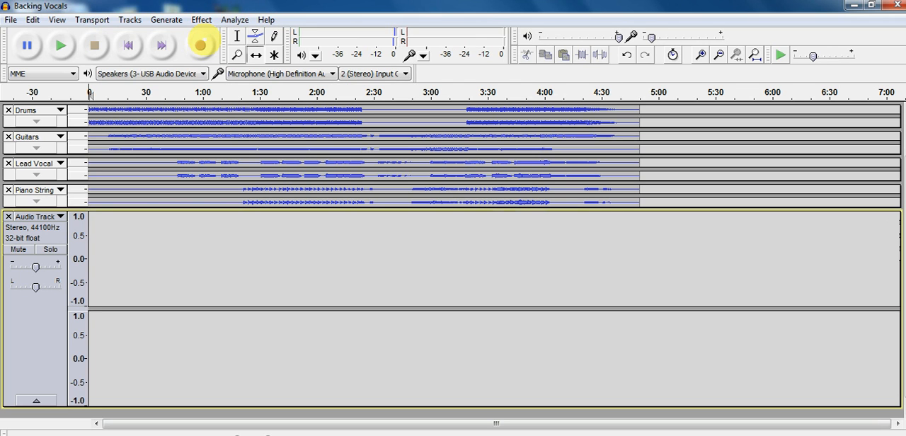
{"action": "left_click", "coordinate": [200, 45]}
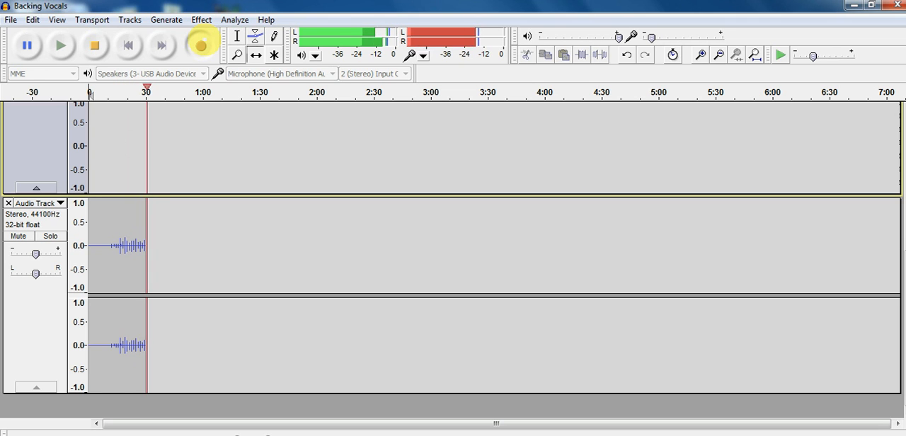
{"action": "left_click", "coordinate": [94, 45]}
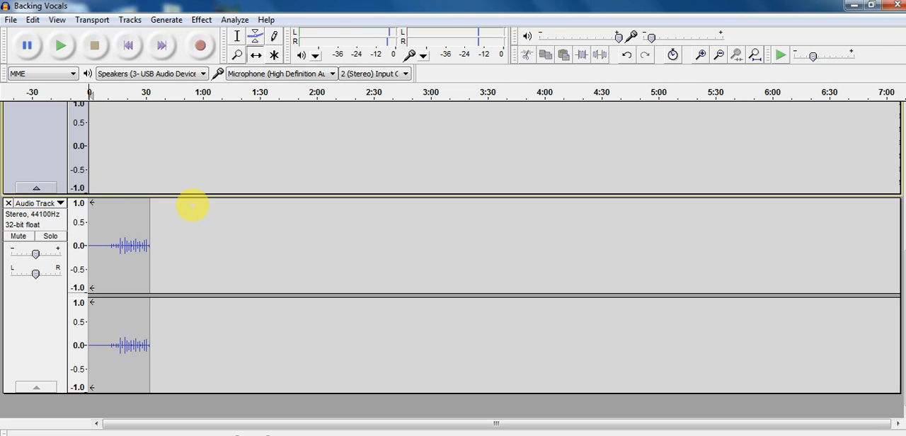
Step: Remove the empty stereo track above the new recording
{"action": "scroll", "coordinate": [149, 188], "scroll_direction": "up", "scroll_amount": 3}
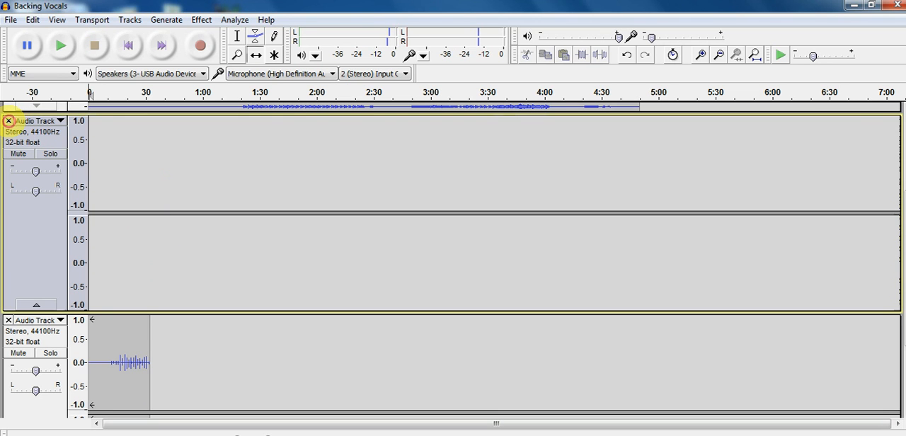
{"action": "left_click", "coordinate": [9, 120]}
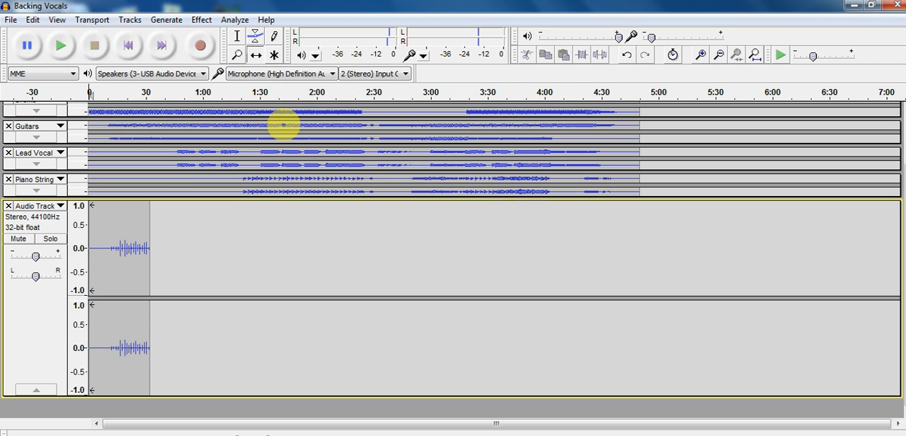
Step: Play the mix from the start and raise the gain of the newly recorded track while listening
{"action": "key", "text": "space"}
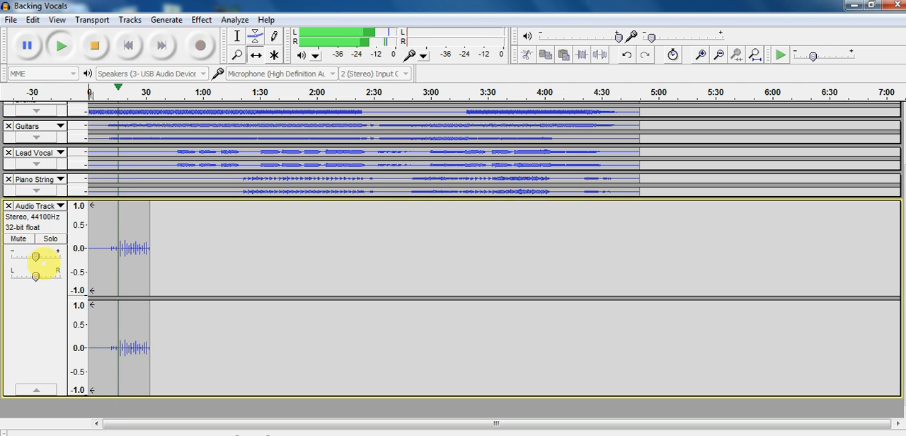
{"action": "left_click_drag", "start_coordinate": [35, 256], "coordinate": [45, 256]}
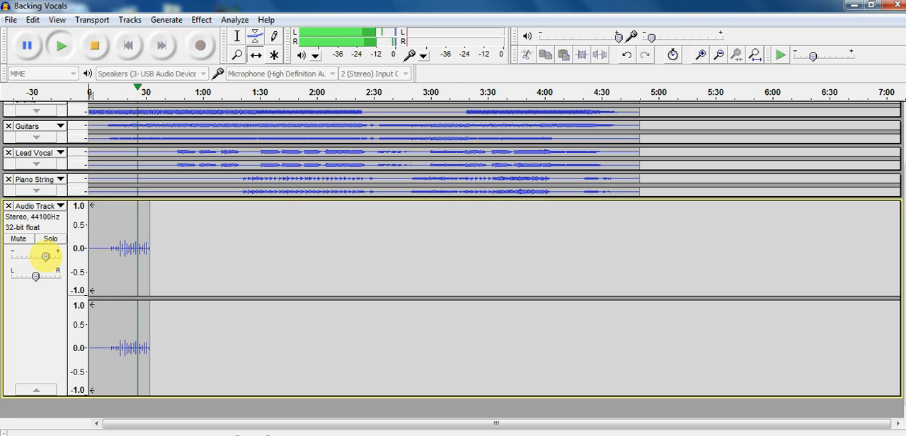
{"action": "key", "text": "space"}
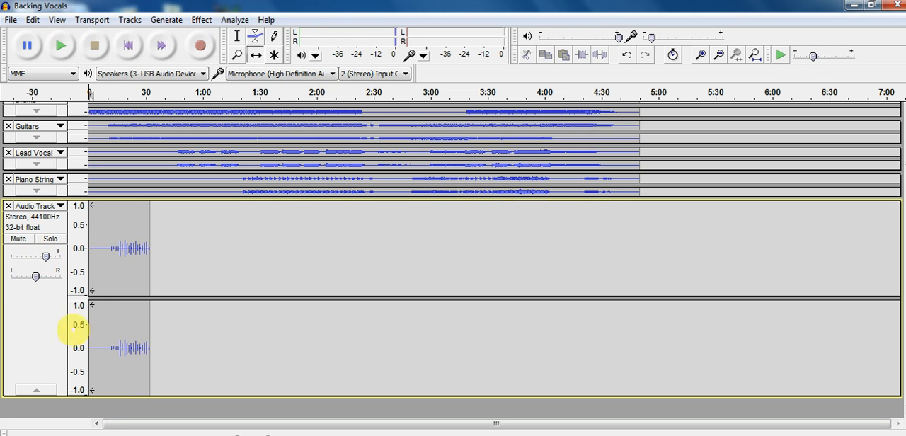
Step: Select the whole recorded track and duplicate it
{"action": "left_click", "coordinate": [36, 319]}
{"action": "key", "text": "ctrl+d"}
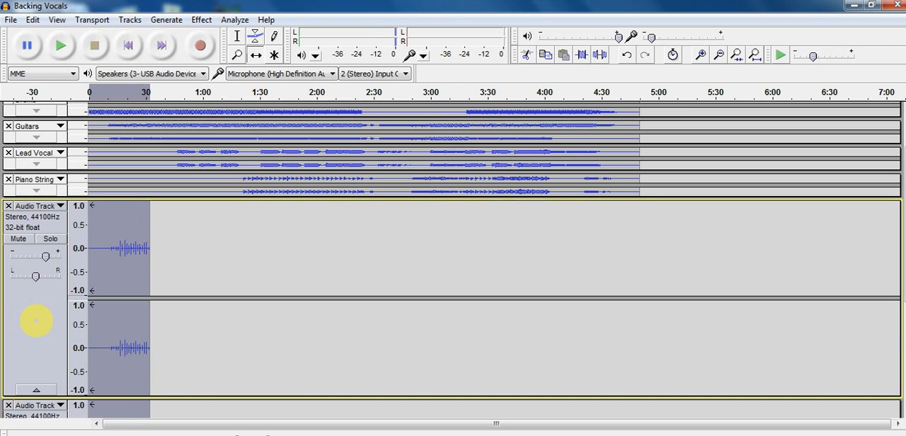
{"action": "scroll", "coordinate": [36, 322], "scroll_direction": "down", "scroll_amount": 5}
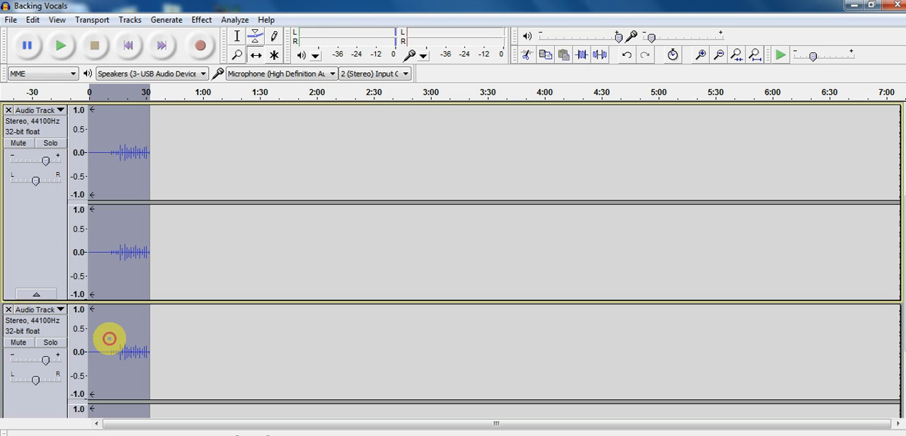
{"action": "left_click_drag", "start_coordinate": [109, 339], "coordinate": [110, 339]}
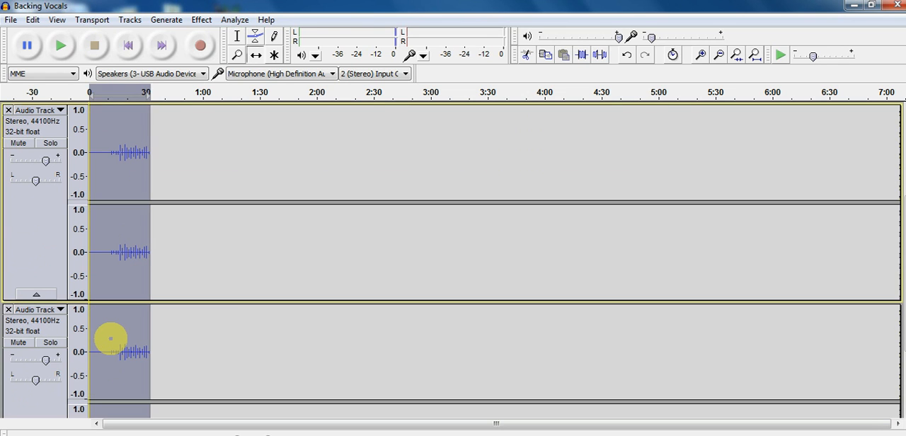
{"action": "scroll", "coordinate": [111, 339], "scroll_direction": "down", "scroll_amount": 3}
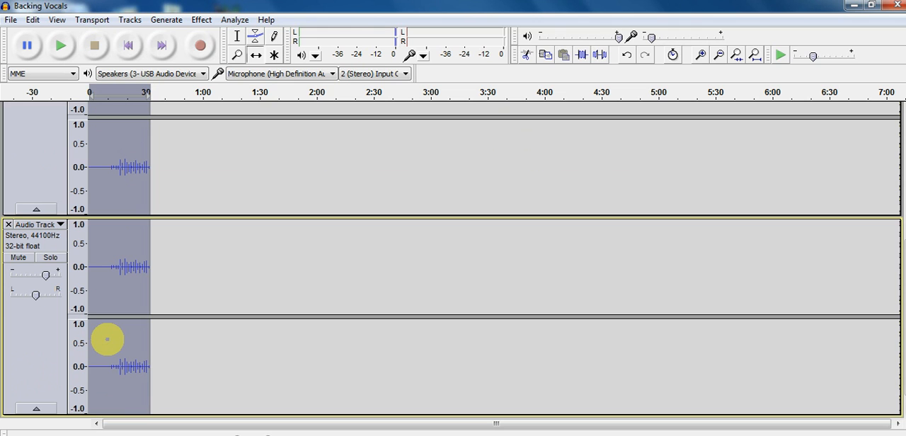
{"action": "scroll", "coordinate": [199, 314], "scroll_direction": "up", "scroll_amount": 3}
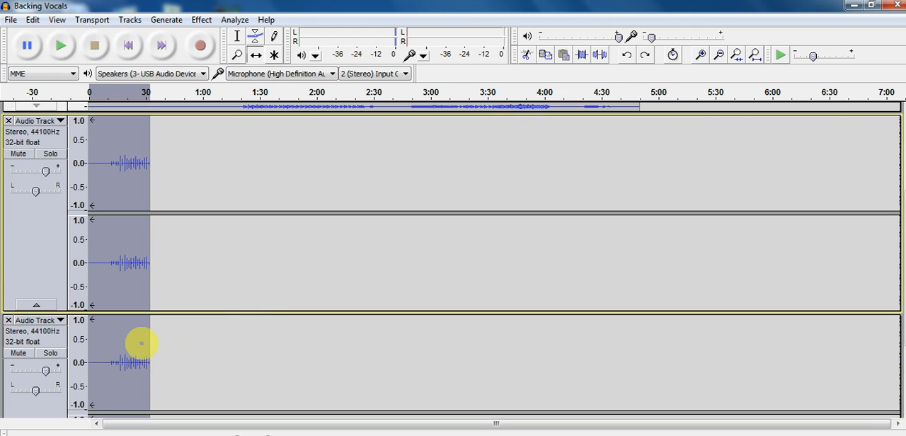
Step: Select only the duplicated recording and shift it slightly later than the original
{"action": "scroll", "coordinate": [177, 371], "scroll_direction": "down", "scroll_amount": 3}
{"action": "left_click", "coordinate": [41, 330]}
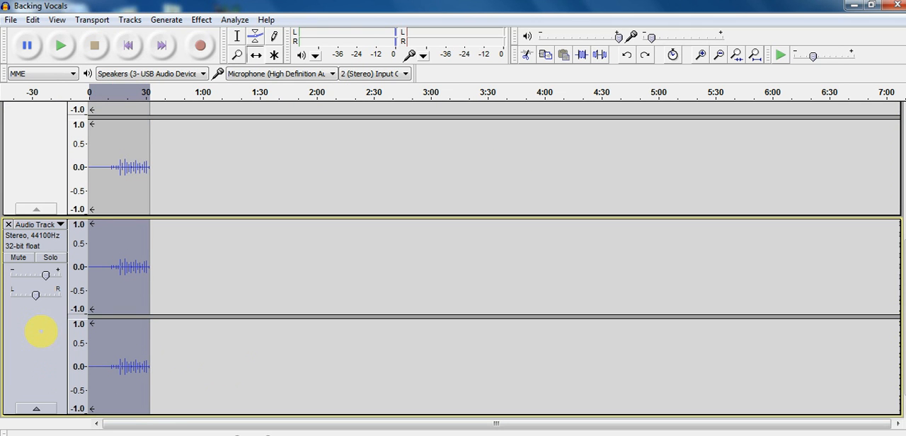
{"action": "left_click", "coordinate": [104, 278]}
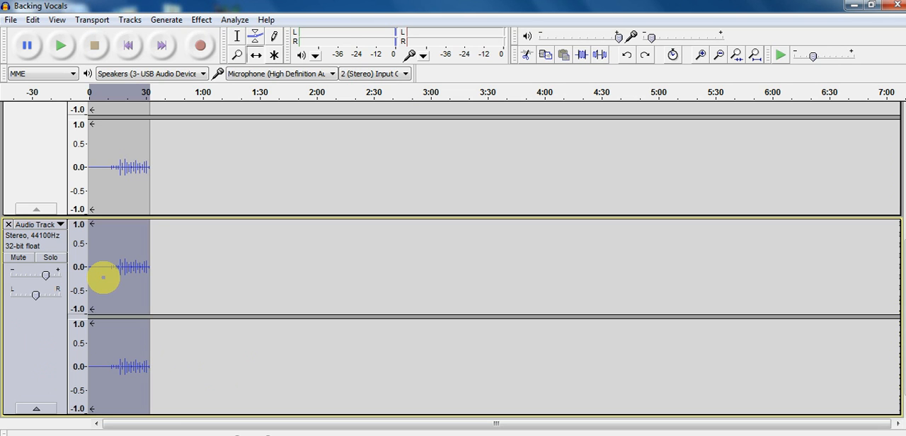
{"action": "left_click_drag", "start_coordinate": [103, 278], "coordinate": [107, 278]}
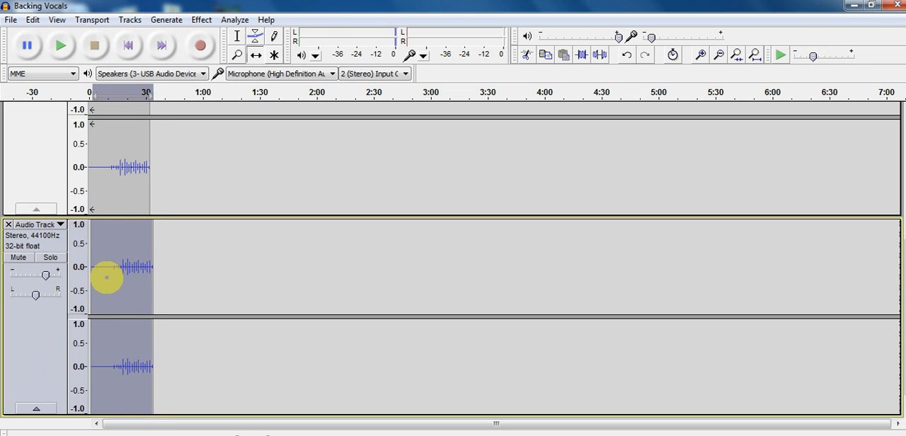
Step: Select the original recorded track and play its time range to hear the doubled recording
{"action": "left_click", "coordinate": [46, 150]}
{"action": "key", "text": "space"}
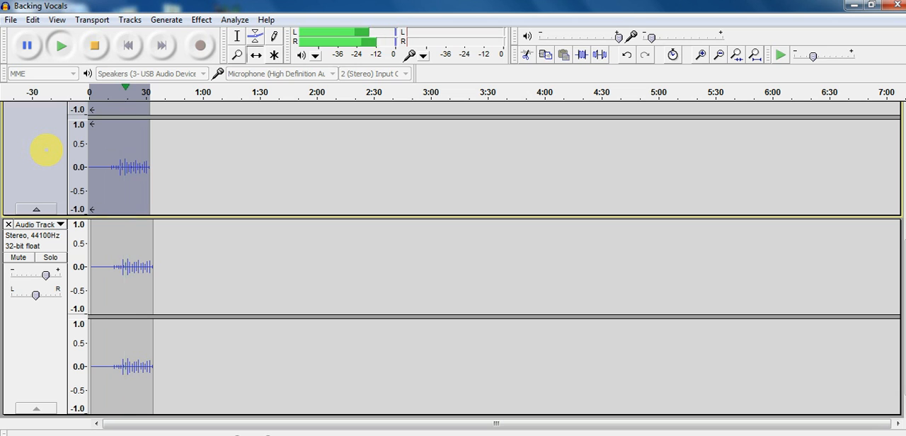
{"action": "key", "text": "space"}
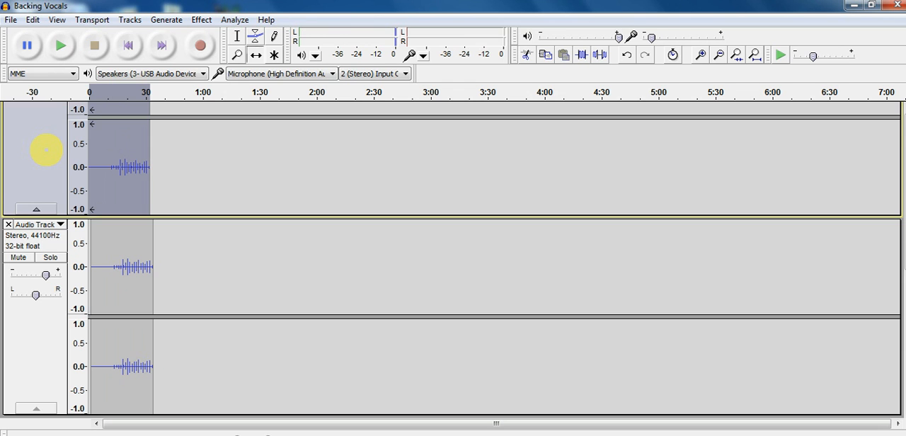
{"action": "scroll", "coordinate": [46, 149], "scroll_direction": "up", "scroll_amount": 5}
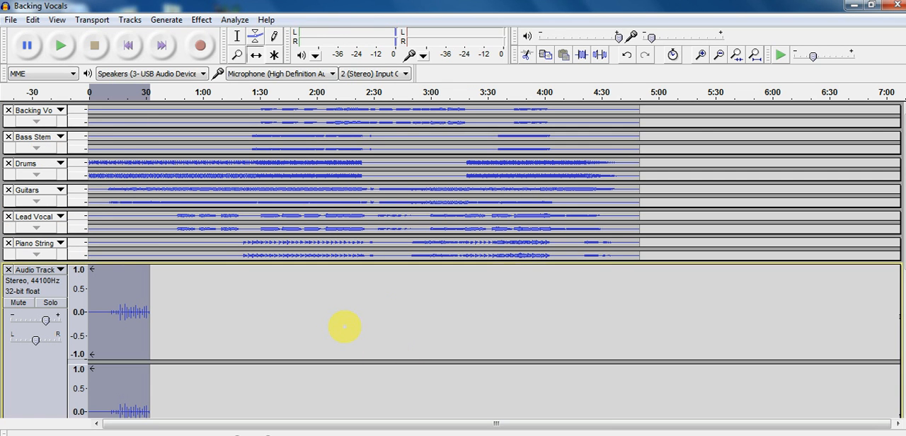